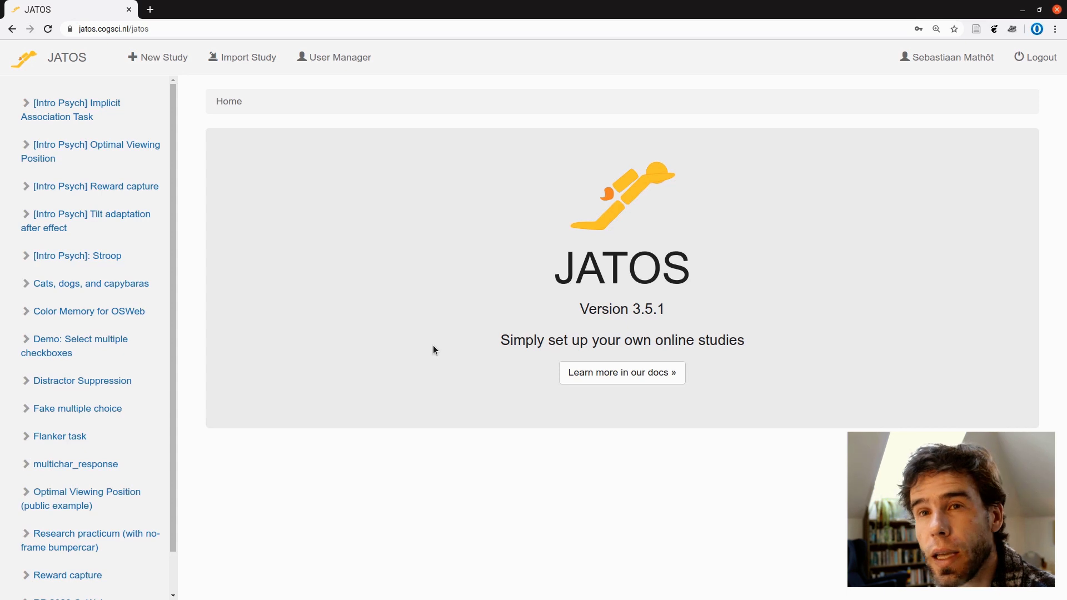
# - Inspect the JATOS server address in the browser's address bar
pyautogui.click(78, 26)
pyautogui.moveTo(78, 27); pyautogui.dragTo(149, 27)
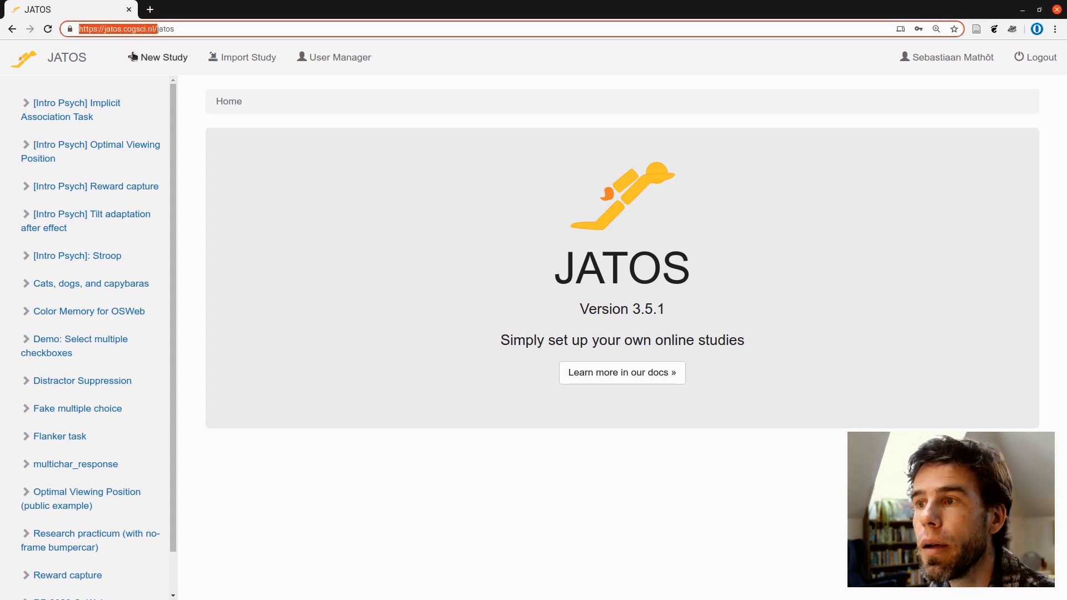
pyautogui.click(161, 26)
pyautogui.click(172, 26)
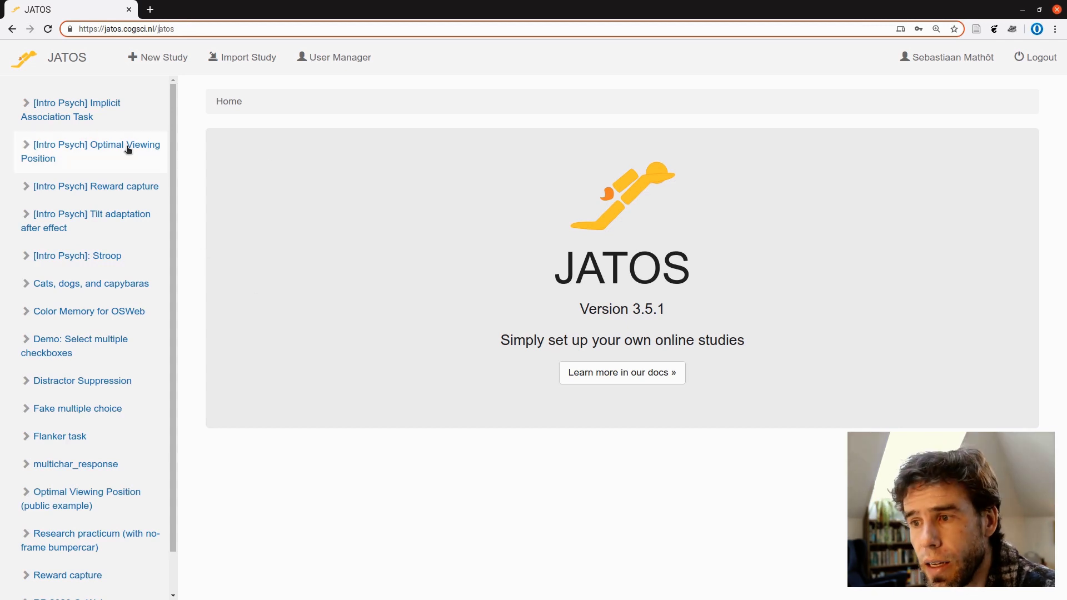
# - Open the Tilt adaptation after effect study and go to its Results page
pyautogui.scroll(-1, 95, 556)
pyautogui.scroll(1, 89, 445)
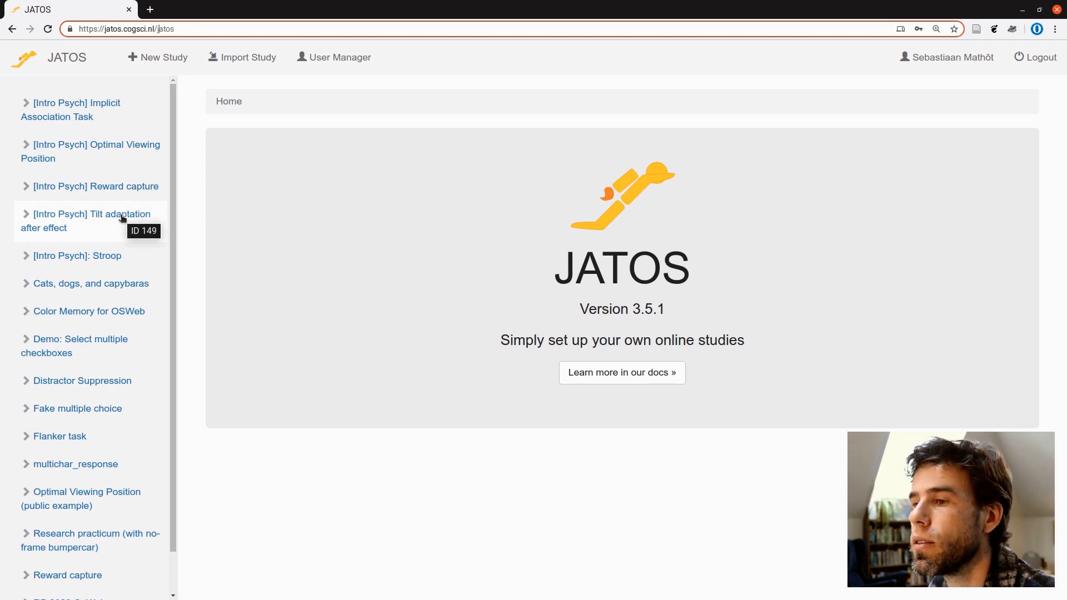
pyautogui.click(123, 218)
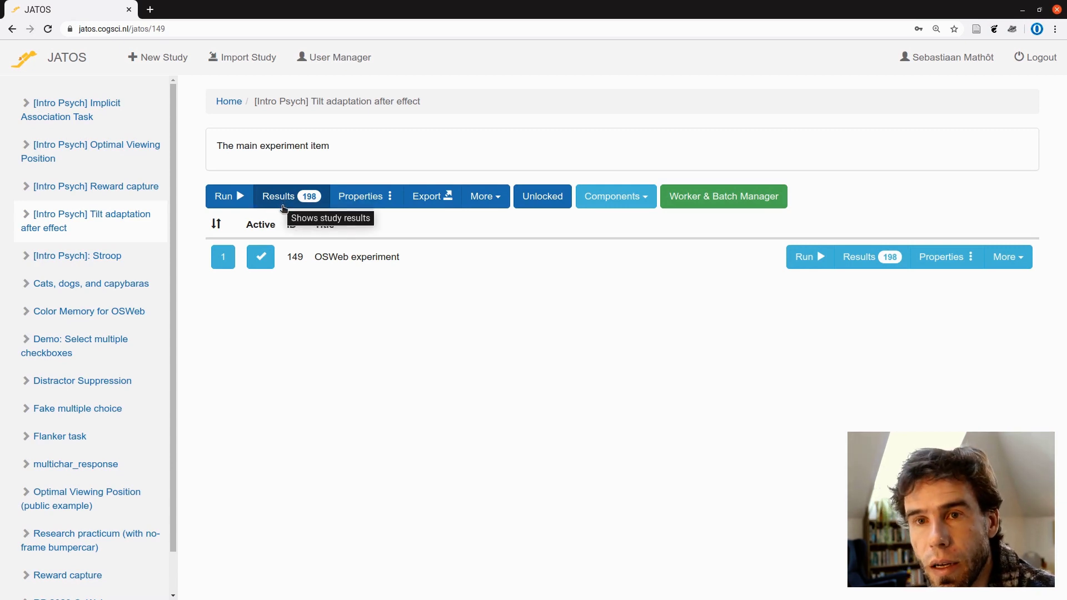
pyautogui.click(283, 208)
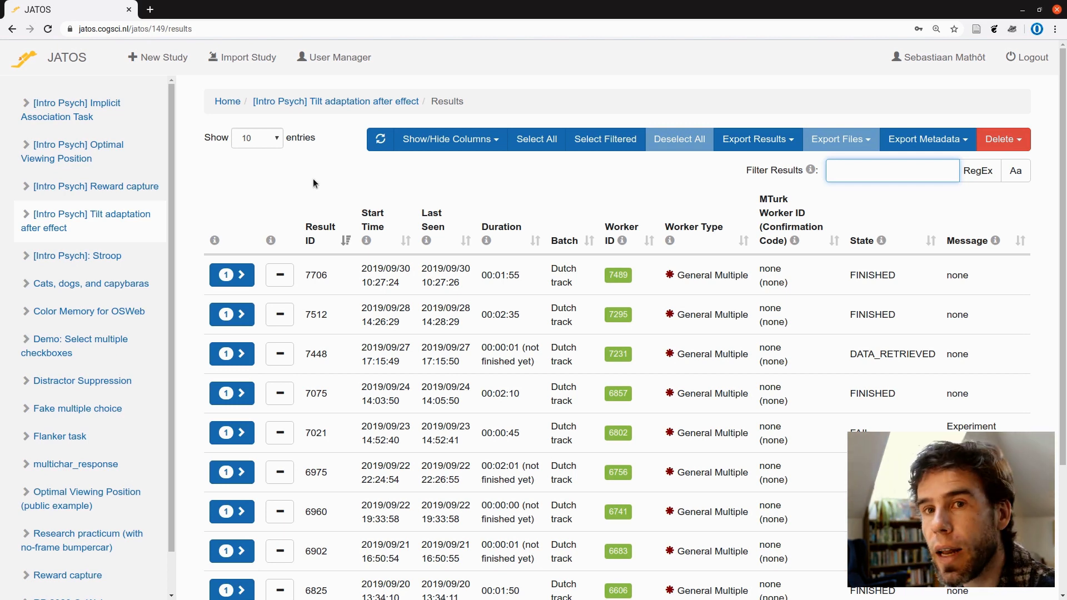
pyautogui.scroll(-1, 198, 199)
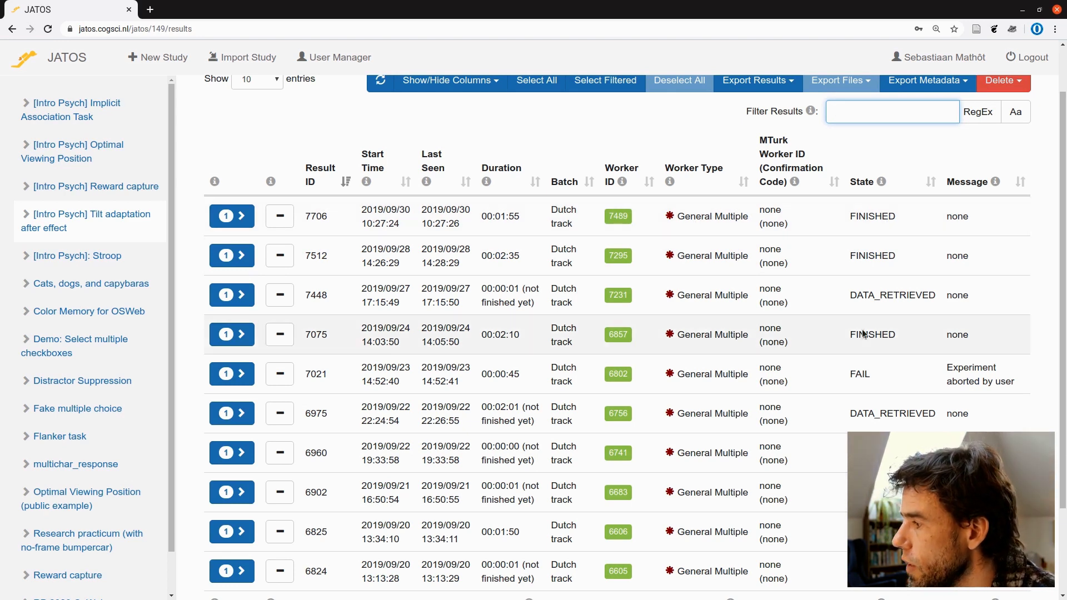
pyautogui.moveTo(855, 375); pyautogui.dragTo(871, 376)
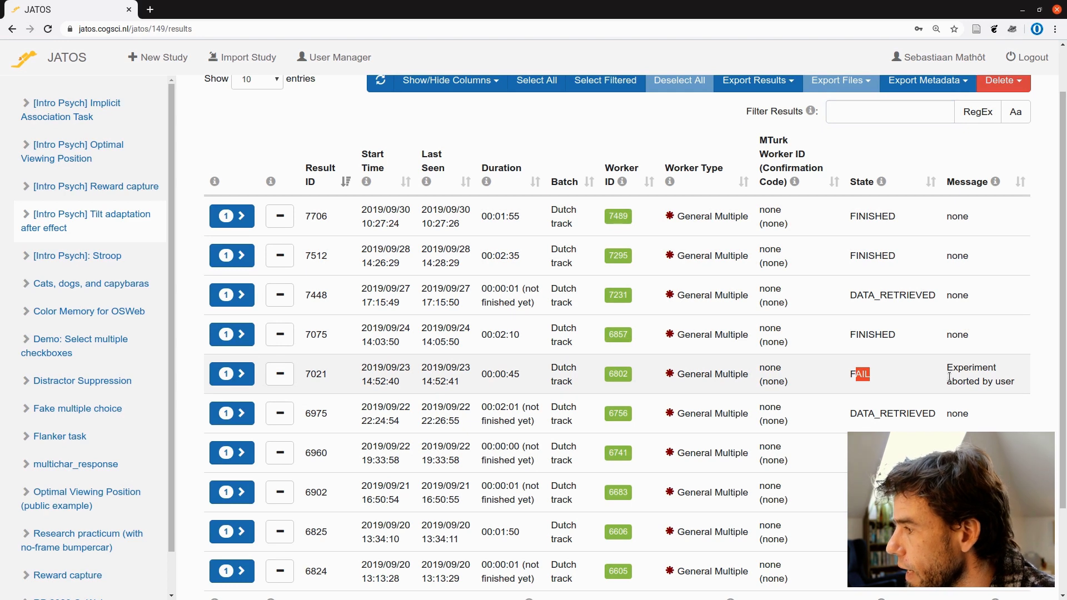
pyautogui.moveTo(936, 295); pyautogui.dragTo(838, 285)
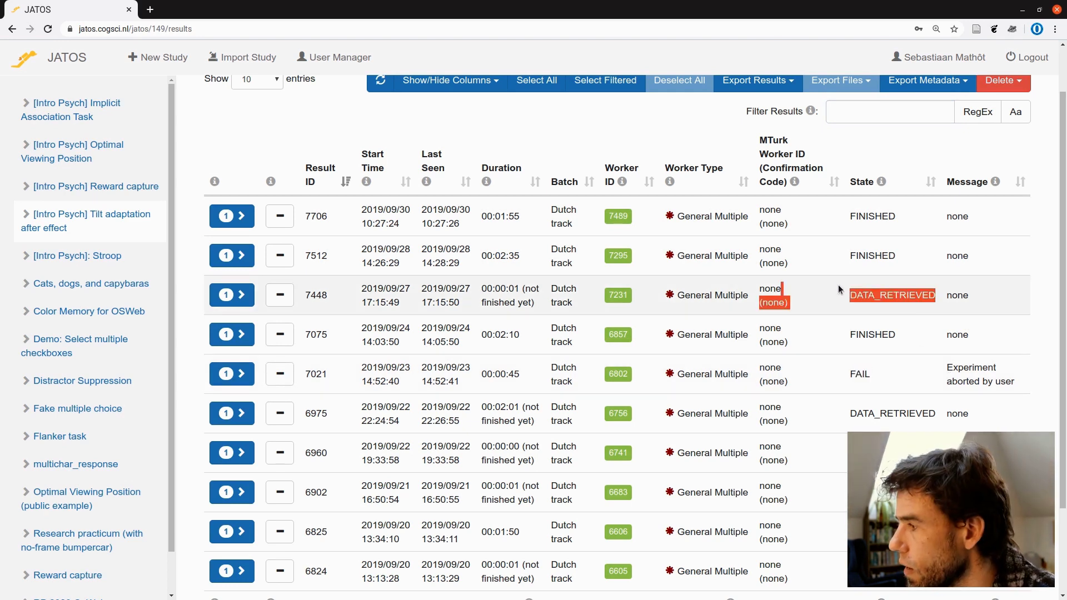
pyautogui.click(865, 274)
pyautogui.moveTo(907, 256); pyautogui.dragTo(850, 257)
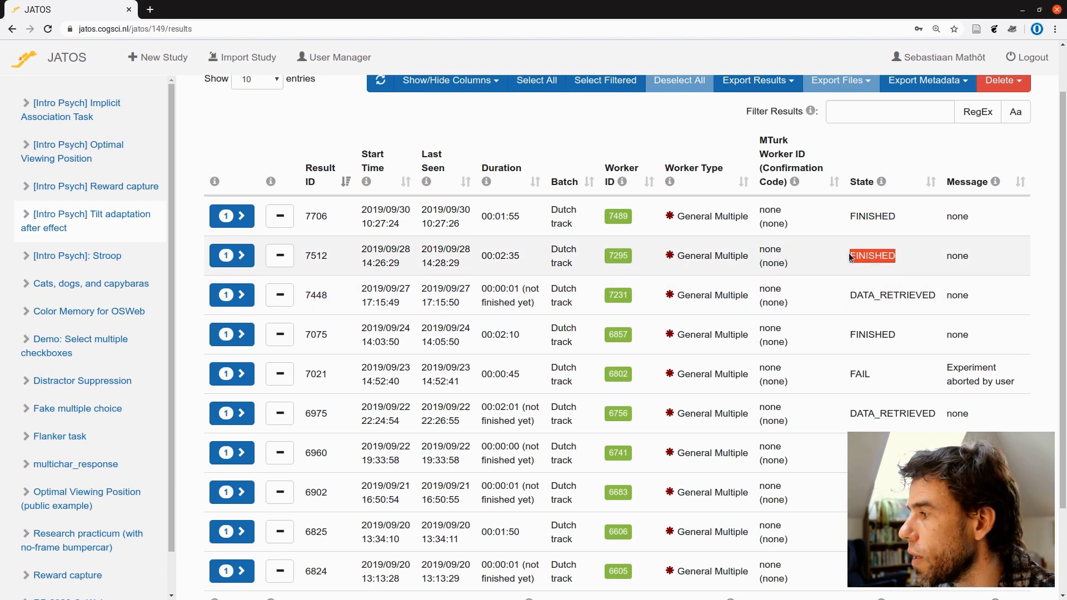
pyautogui.click(851, 260)
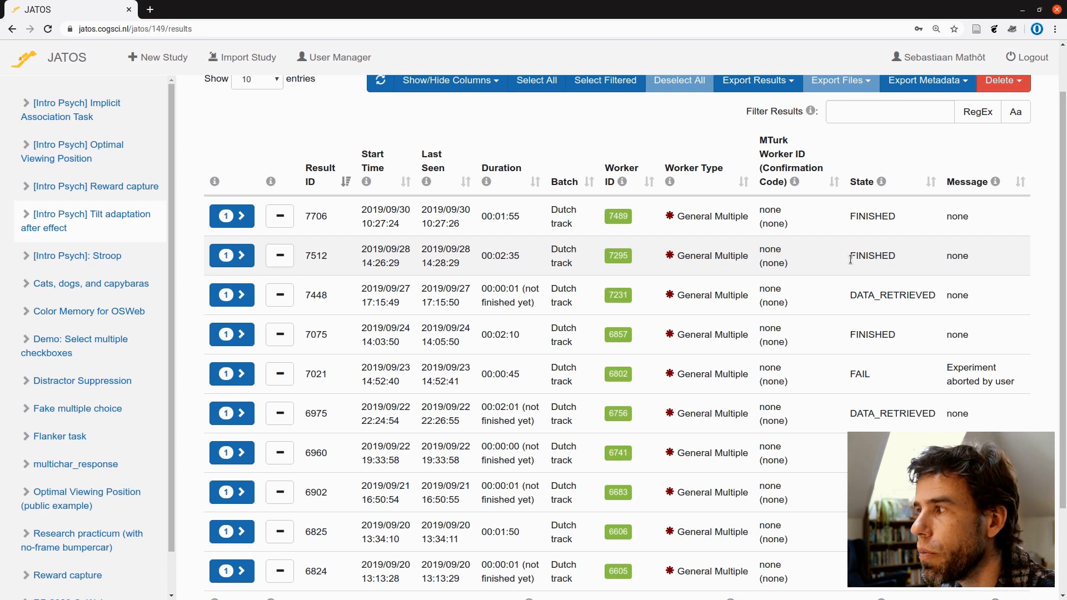
# - Export all results as a text file and open jatos_results_20200331113624.txt in gedit
pyautogui.scroll(1, 850, 259)
pyautogui.scroll(1, 850, 259)
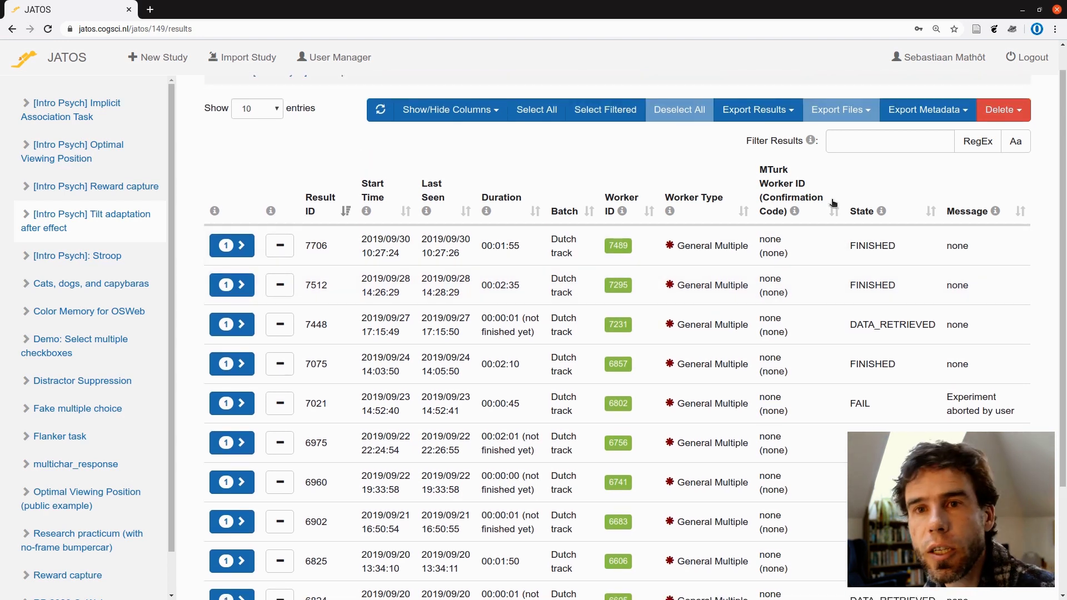
pyautogui.click(790, 112)
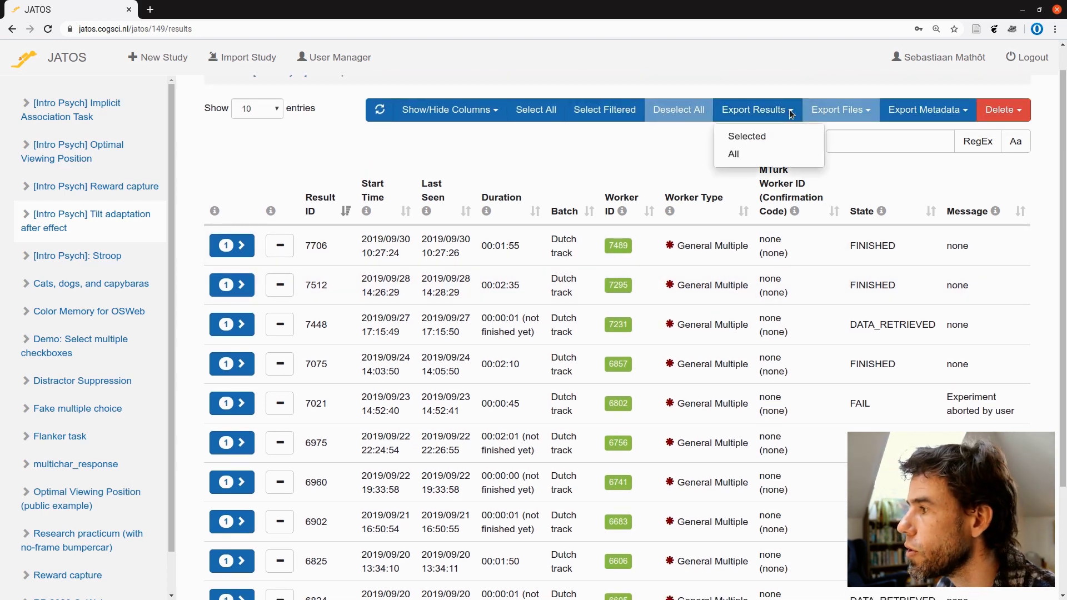
pyautogui.click(734, 155)
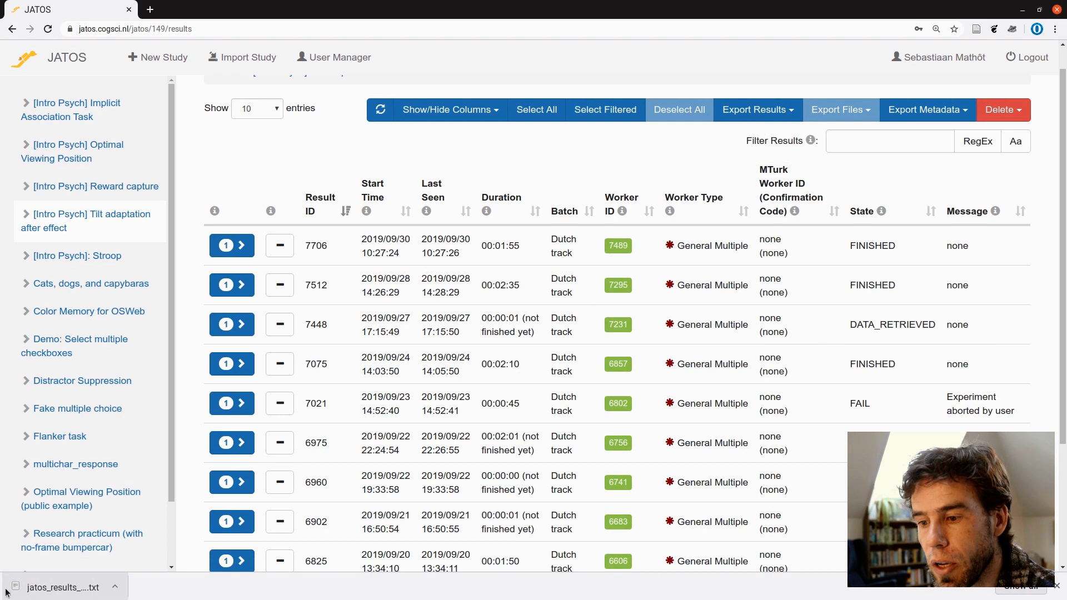
pyautogui.click(64, 593)
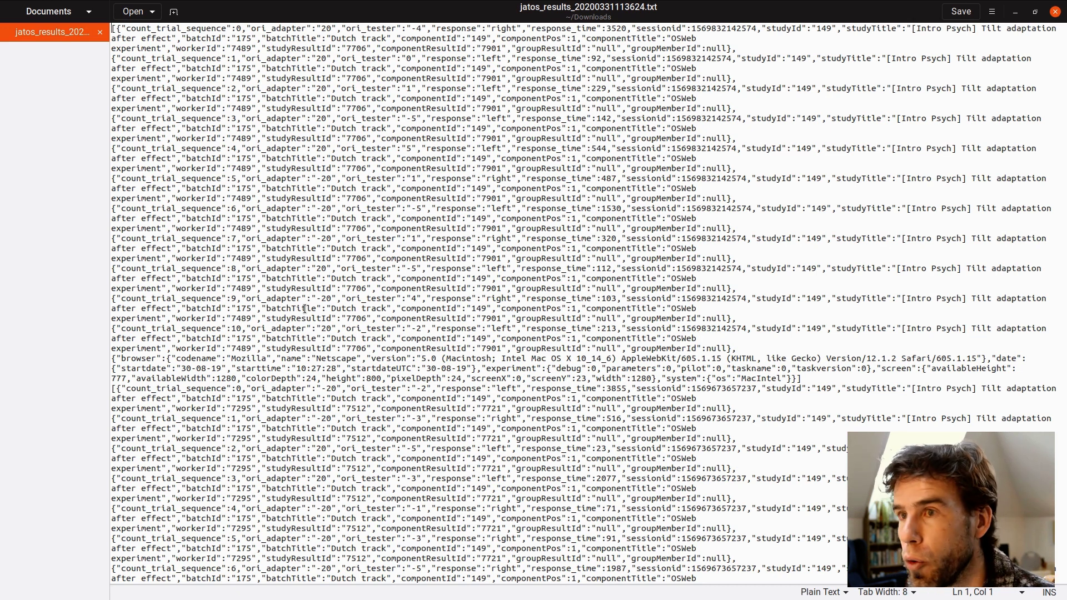
# - Close the raw results file and bring up OpenSesame maximized
pyautogui.click(1055, 11)
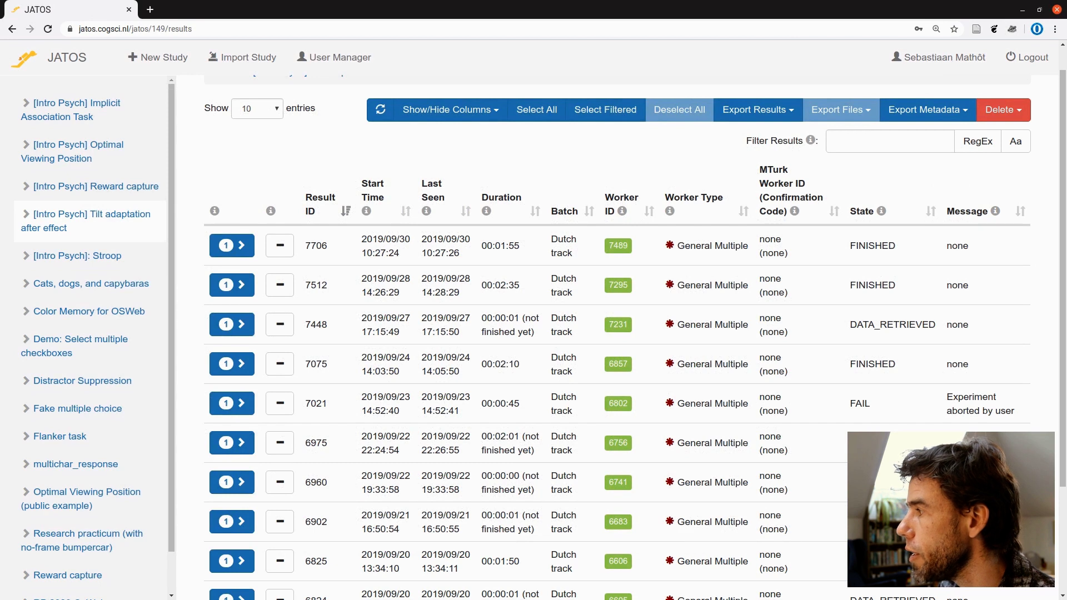
pyautogui.hotkey('alt', 'Tab')
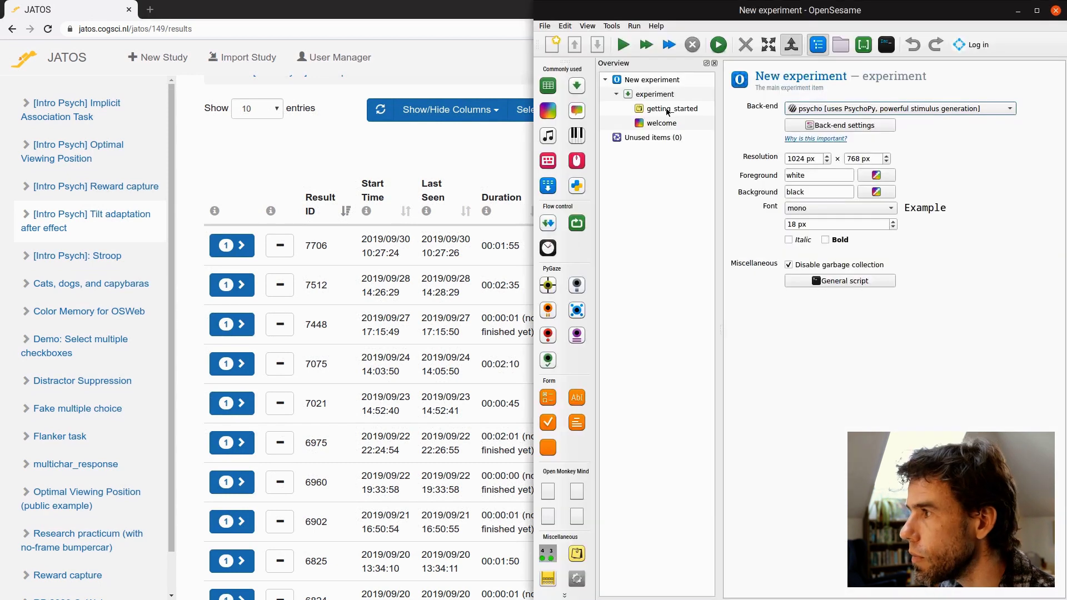
pyautogui.doubleClick(672, 11)
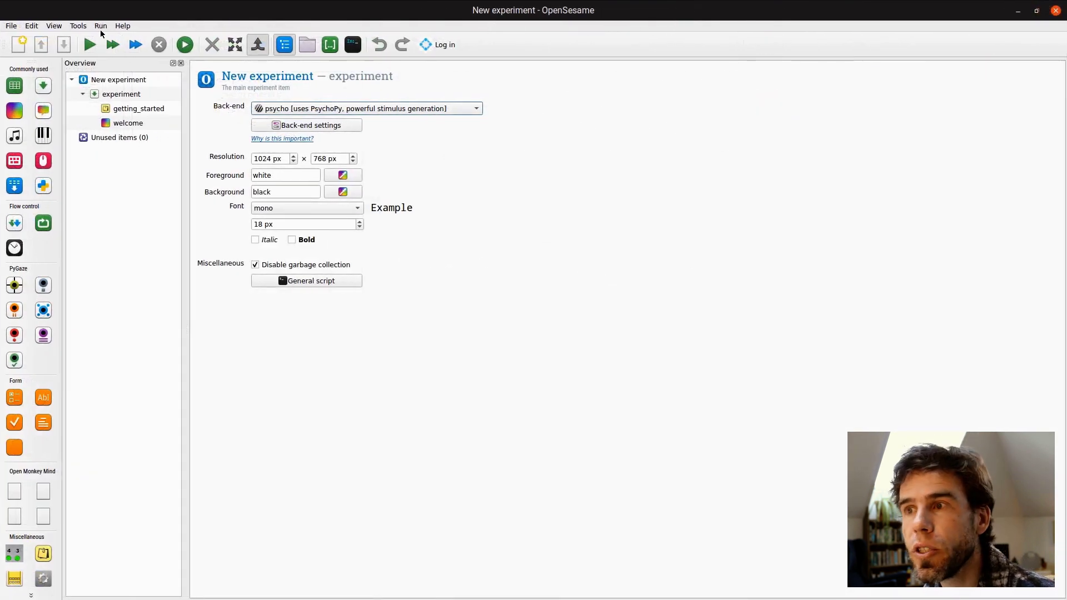
# - Start 'Convert JATOS results to csv/xlsx' from the Tools > OSWeb panel
pyautogui.click(75, 25)
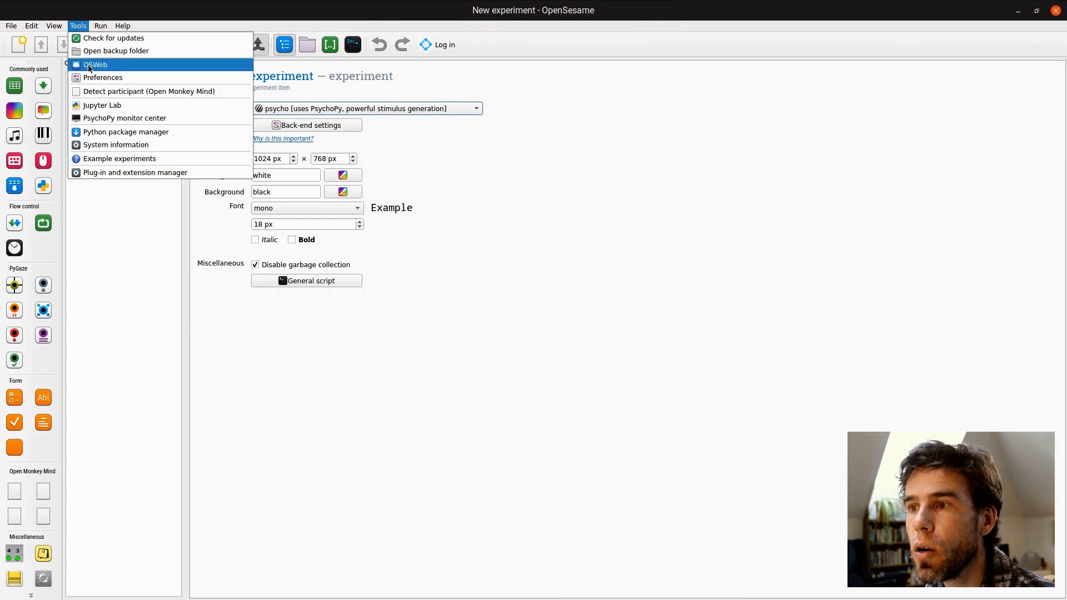
pyautogui.click(88, 64)
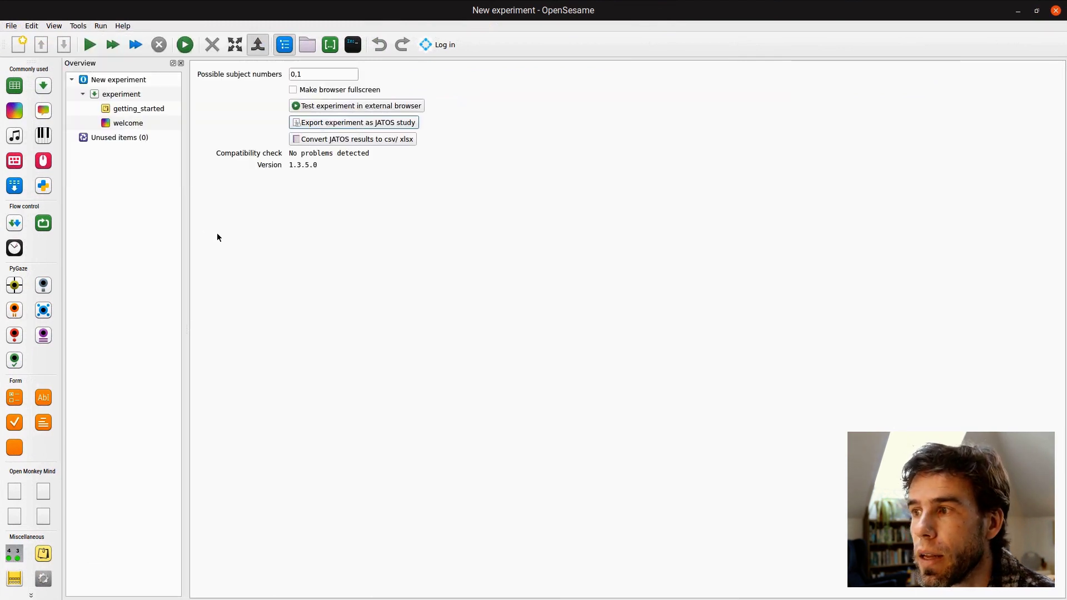
pyautogui.click(331, 140)
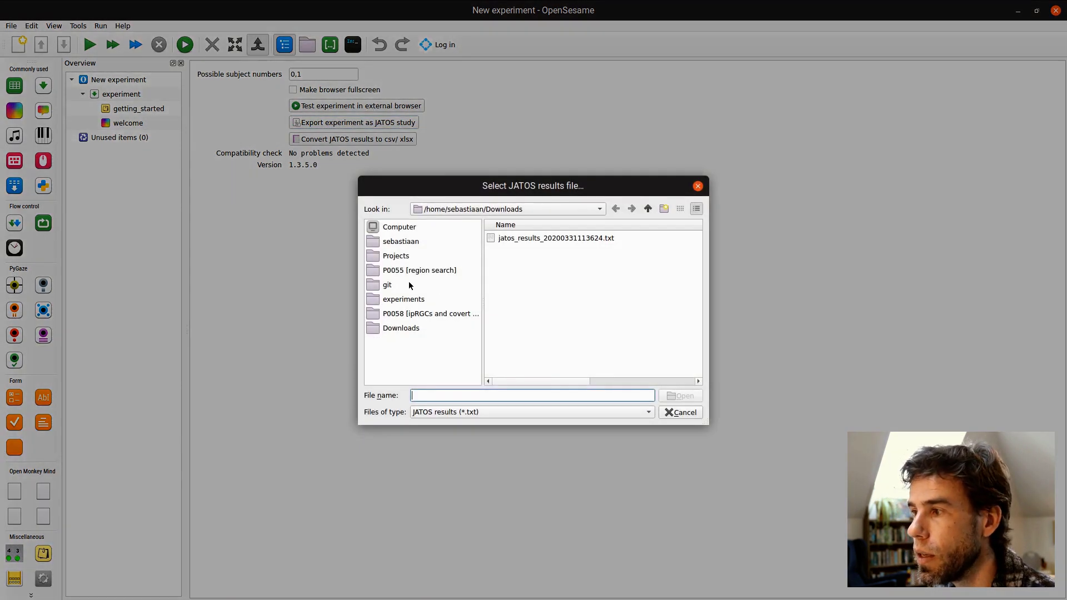
# - Convert jatos_results_20200331113624.txt to Excel (*.xlsx), saved as tilt-adaption-demo.xlsx
pyautogui.doubleClick(535, 238)
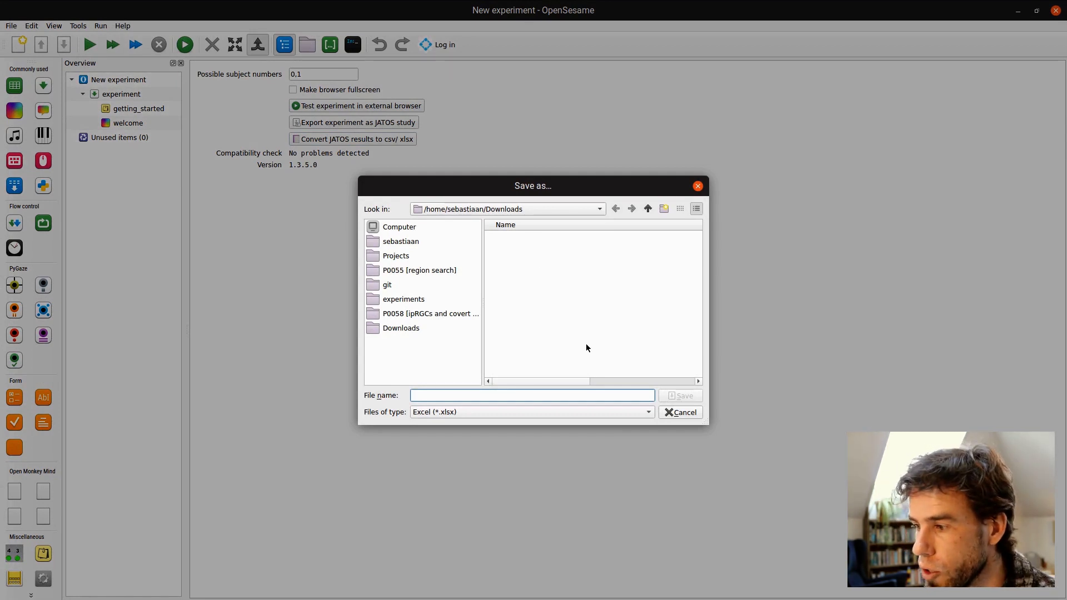
pyautogui.click(468, 414)
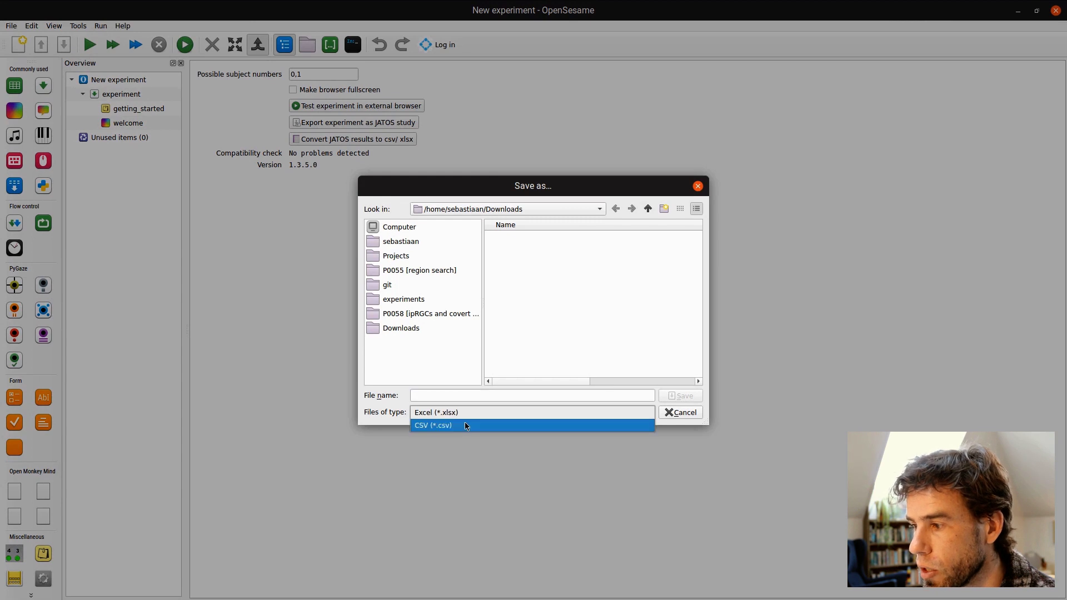
pyautogui.click(468, 412)
pyautogui.click(467, 396)
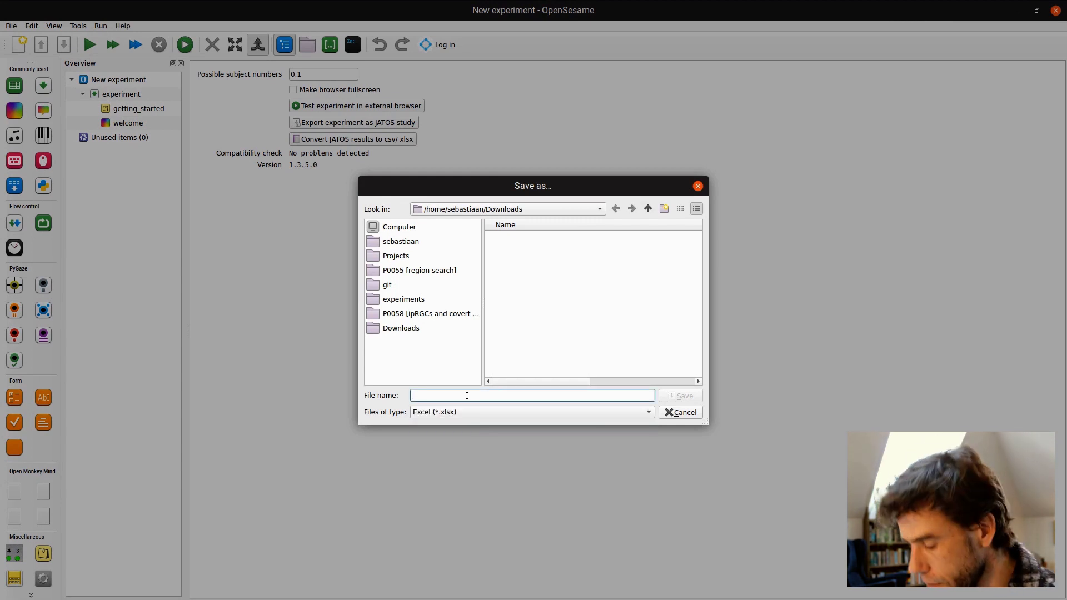
pyautogui.write('tilt-')
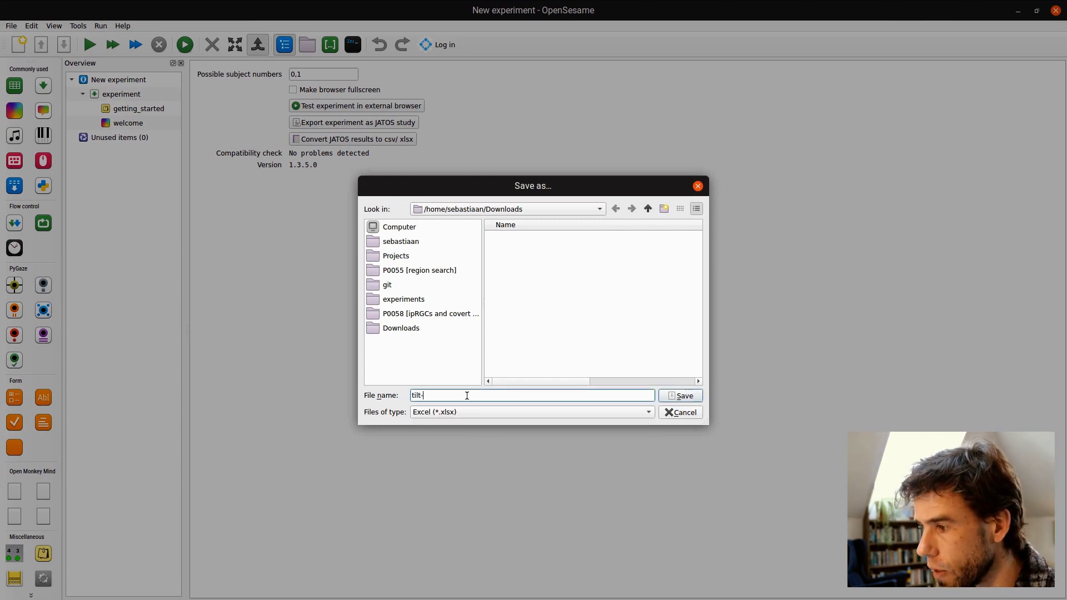
pyautogui.write('adaption-demo.xlsx')
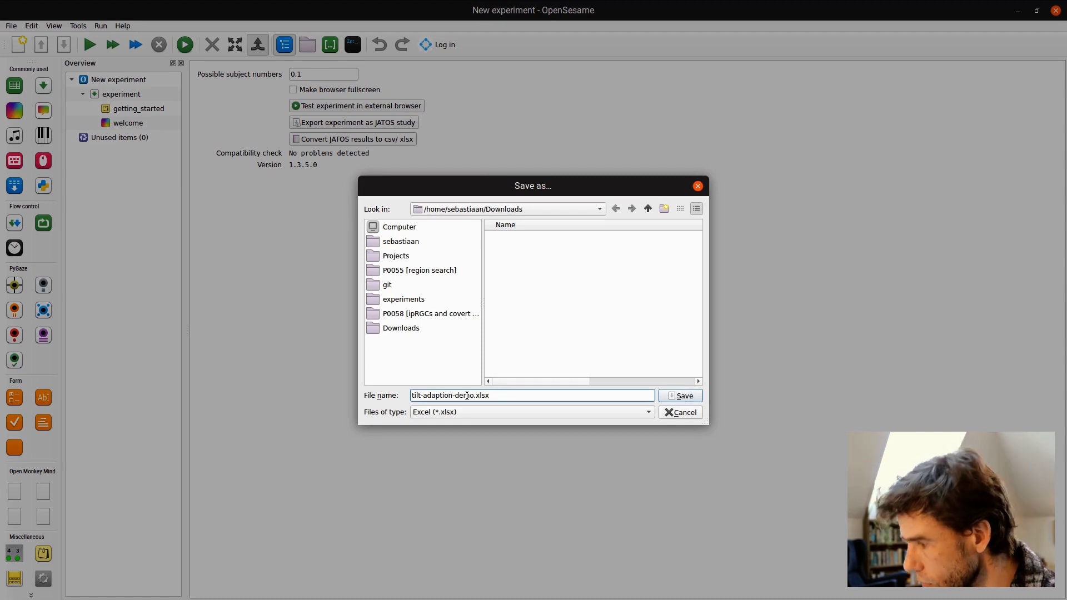
pyautogui.press('Return')
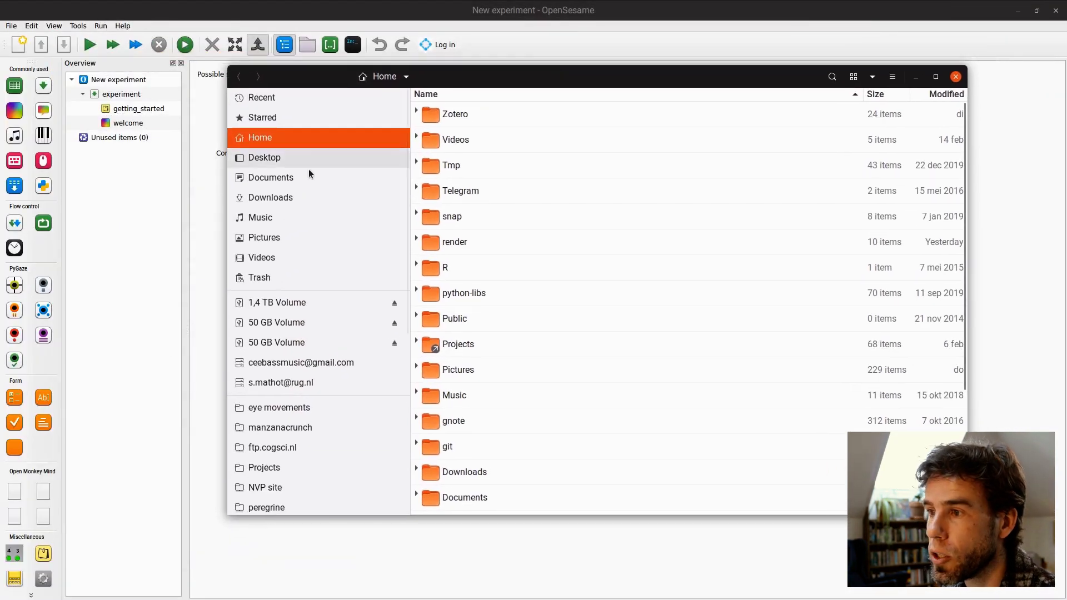
# - Go to the Downloads folder and open tilt-adaption-demo.xlsx in LibreOffice Calc
pyautogui.click(274, 198)
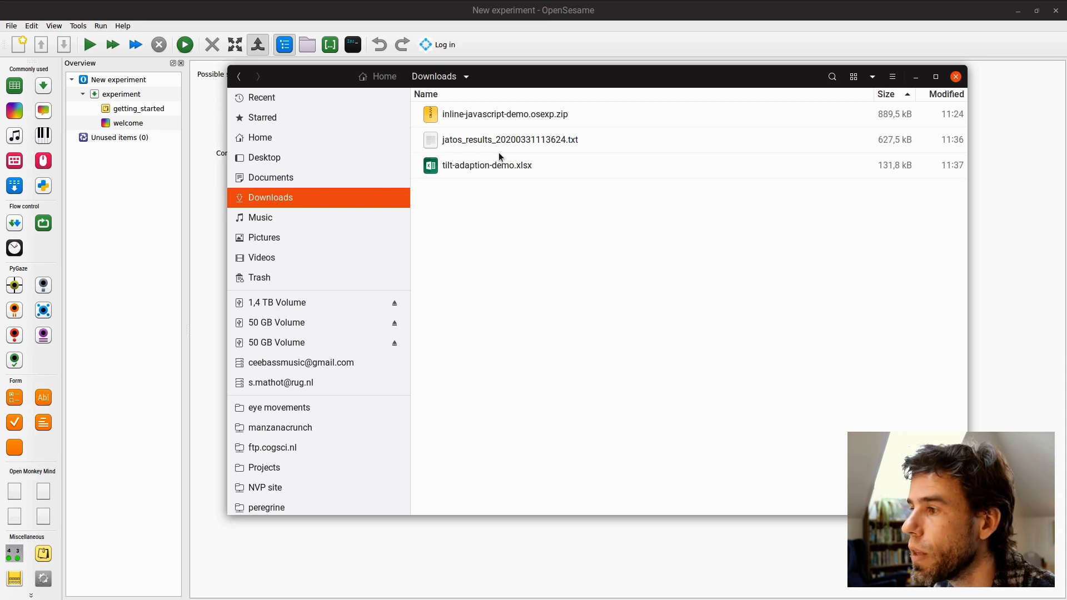
pyautogui.doubleClick(476, 162)
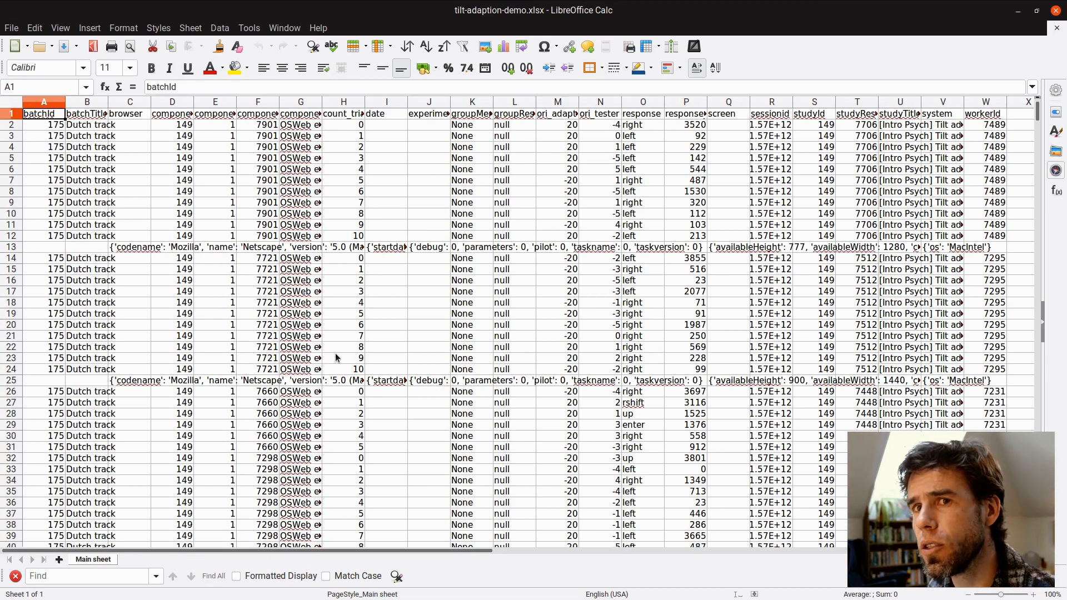
# - Select browser-info row 13, then check the first response time value, 3520, in row 2
pyautogui.click(135, 250)
pyautogui.click(53, 250)
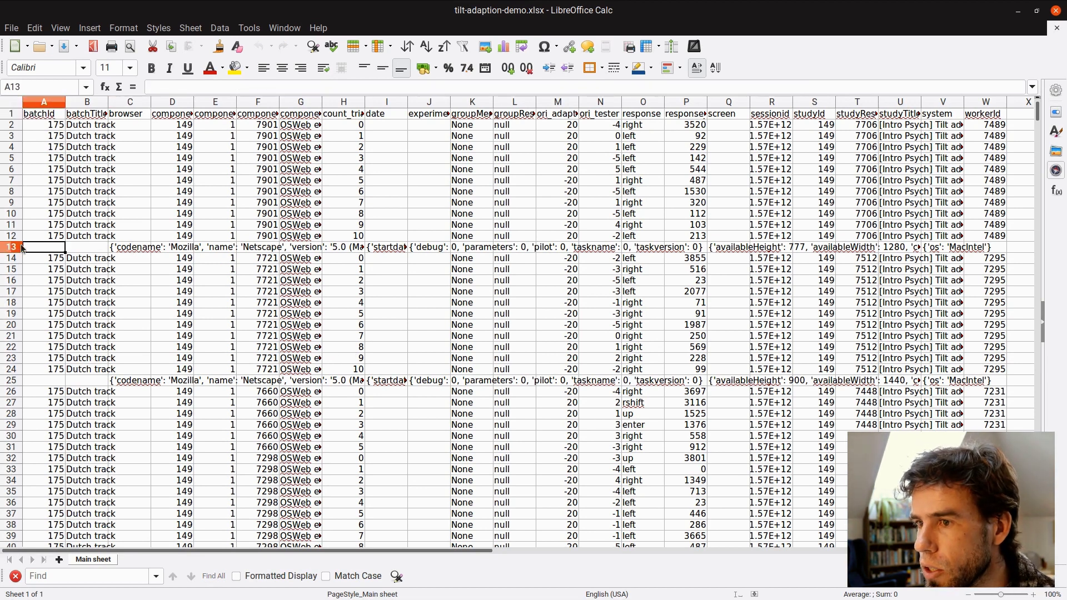
pyautogui.click(15, 248)
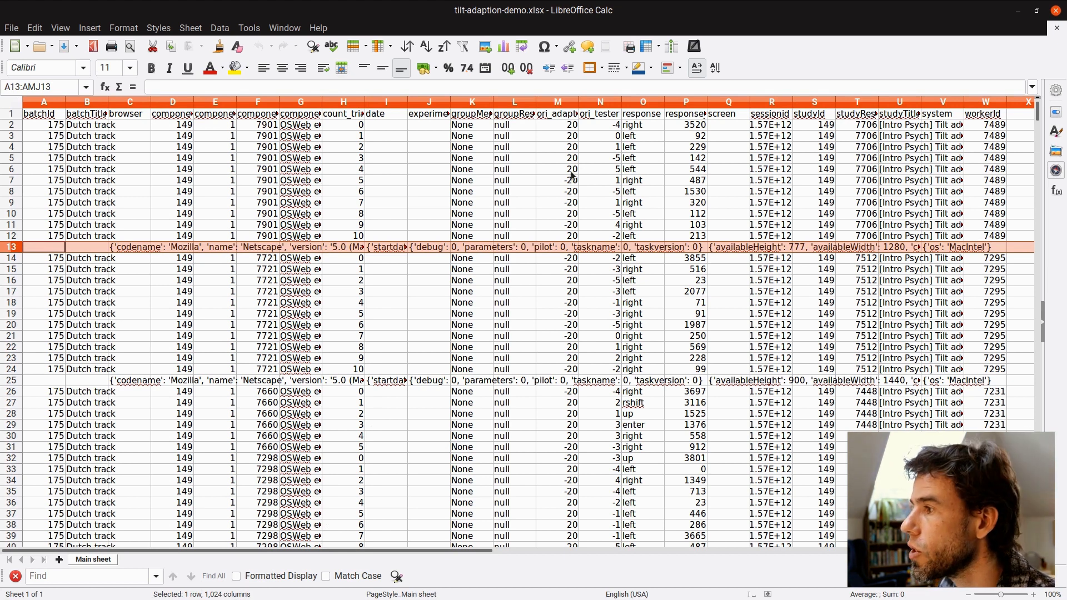
pyautogui.click(633, 123)
pyautogui.click(683, 127)
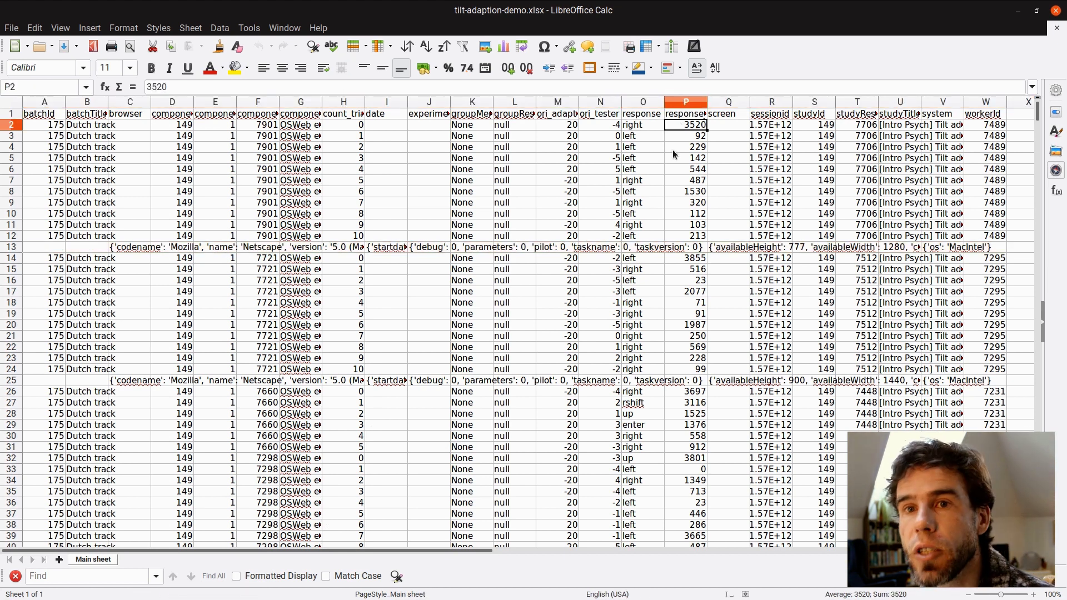